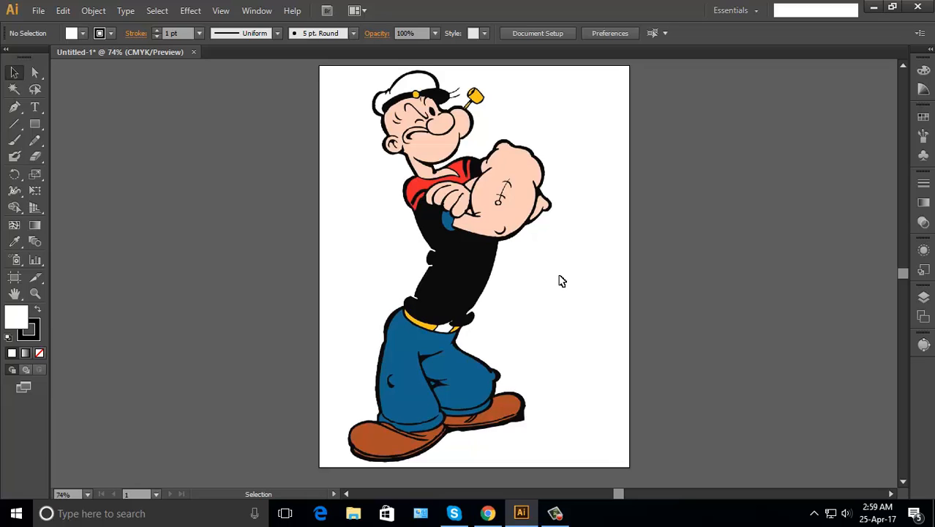
Convert the placed Popeye image into a tracing object using the default Image Trace preset.
{"action": "left_click", "coordinate": [499, 245]}
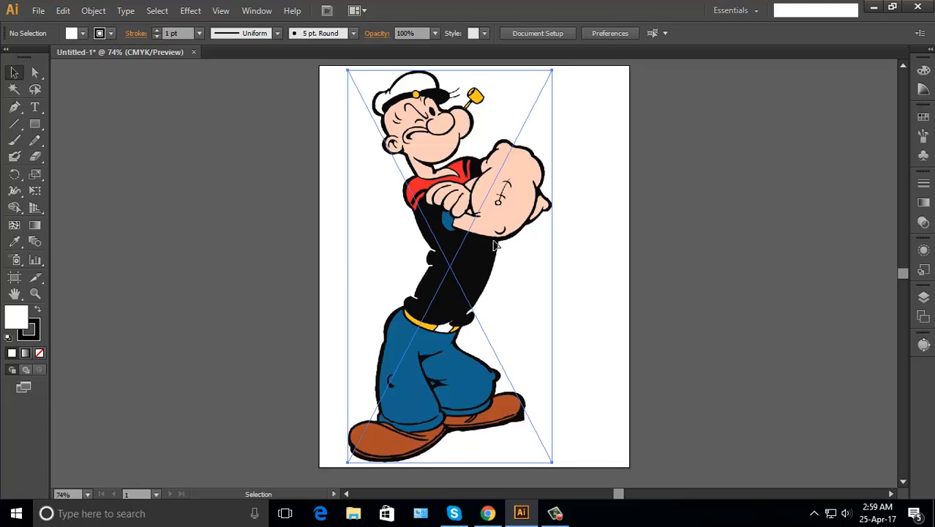
{"action": "left_click", "coordinate": [626, 265]}
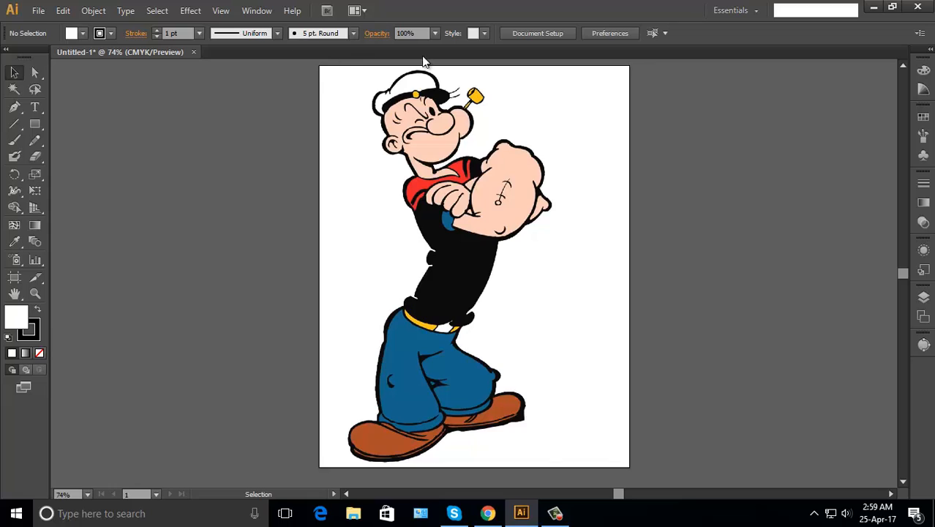
{"action": "left_click", "coordinate": [466, 216]}
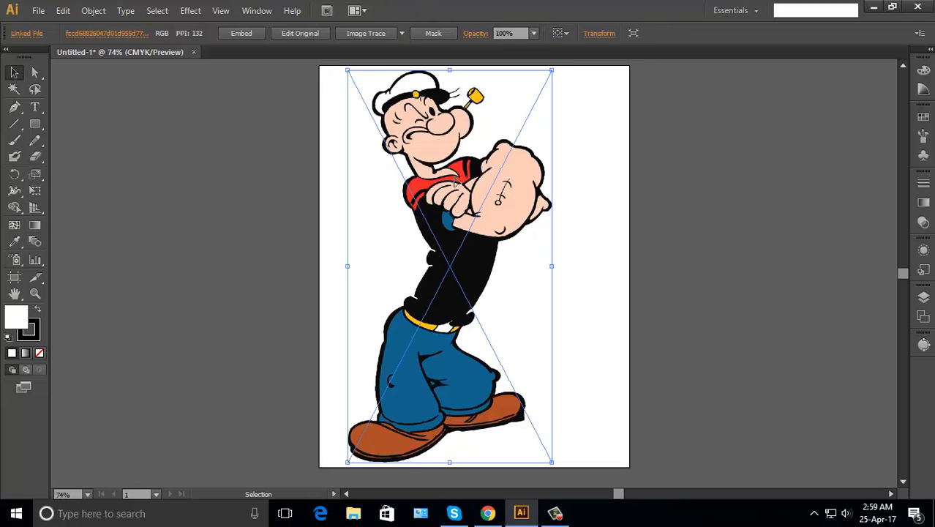
{"action": "left_click", "coordinate": [402, 33]}
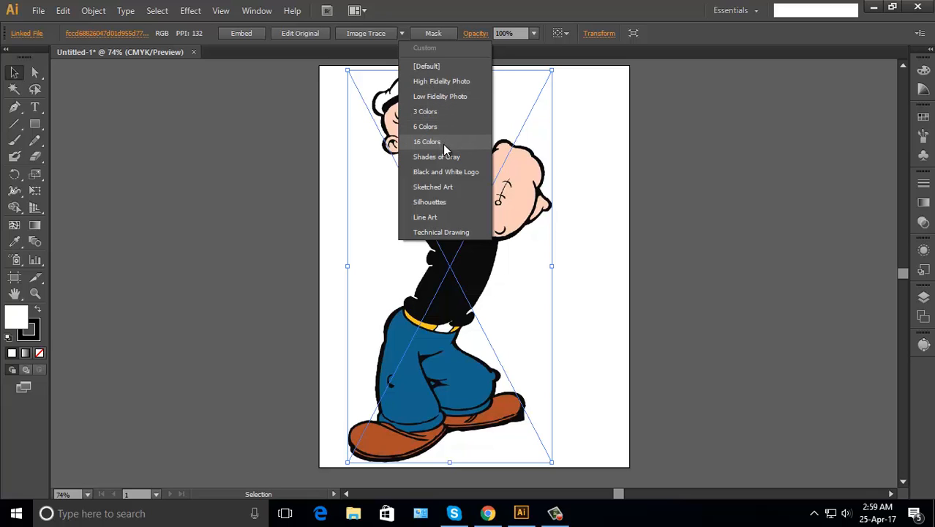
{"action": "left_click", "coordinate": [634, 163]}
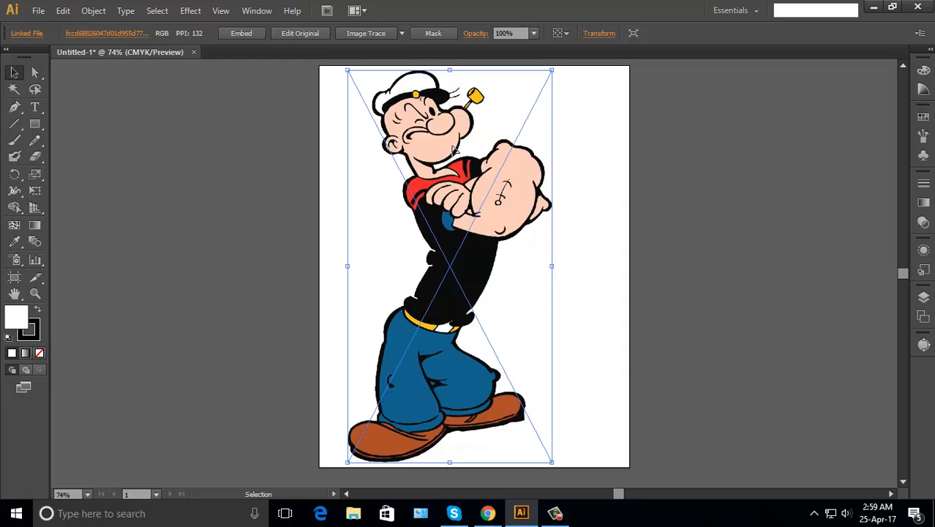
{"action": "left_click", "coordinate": [402, 34]}
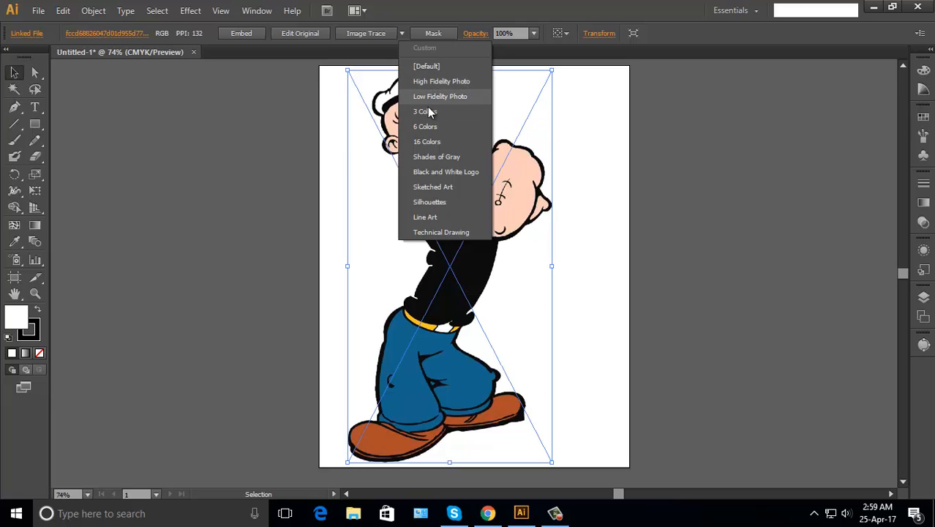
{"action": "left_click", "coordinate": [634, 194]}
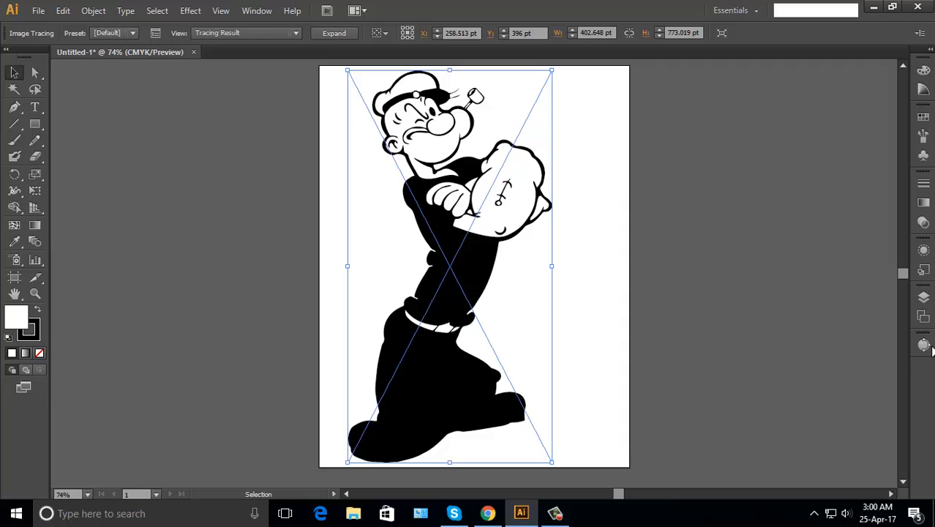
Show the Image Trace settings and set the black-and-white threshold to 90.
{"action": "left_click", "coordinate": [924, 346]}
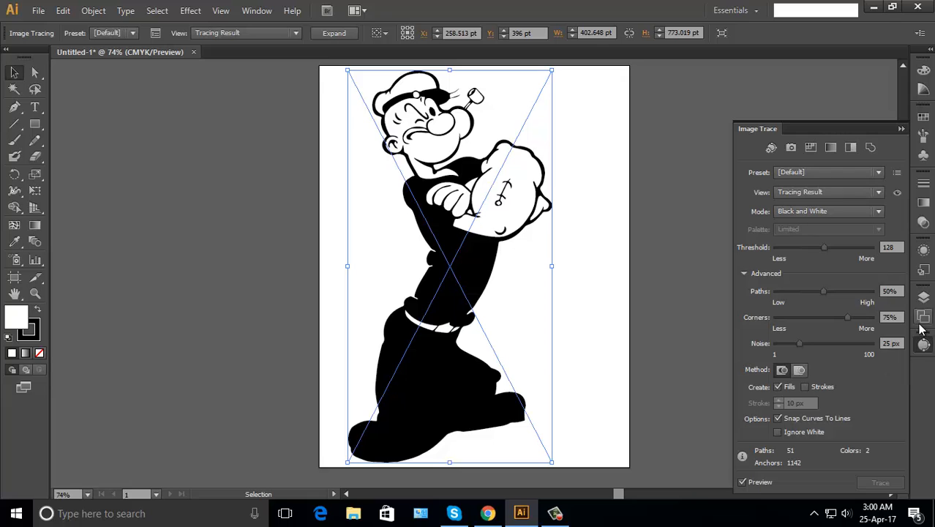
{"action": "left_click", "coordinate": [257, 11]}
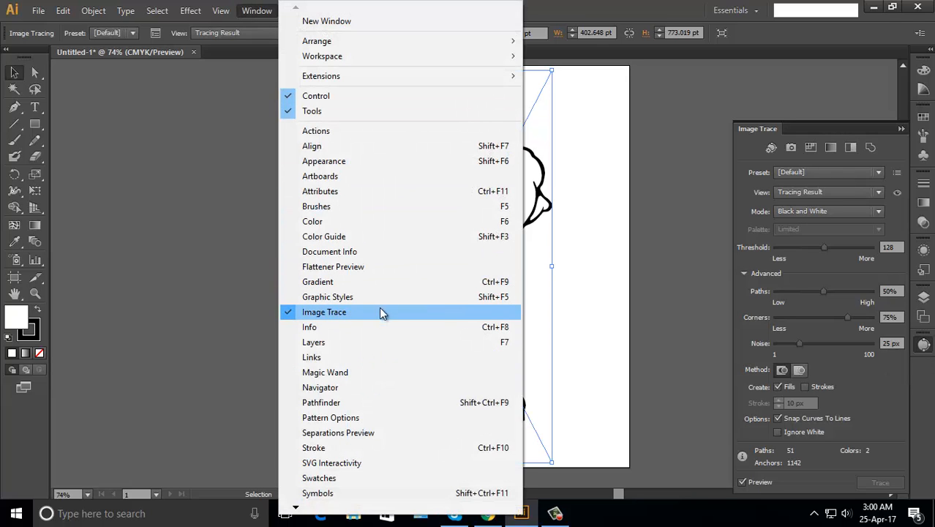
{"action": "left_click", "coordinate": [857, 129]}
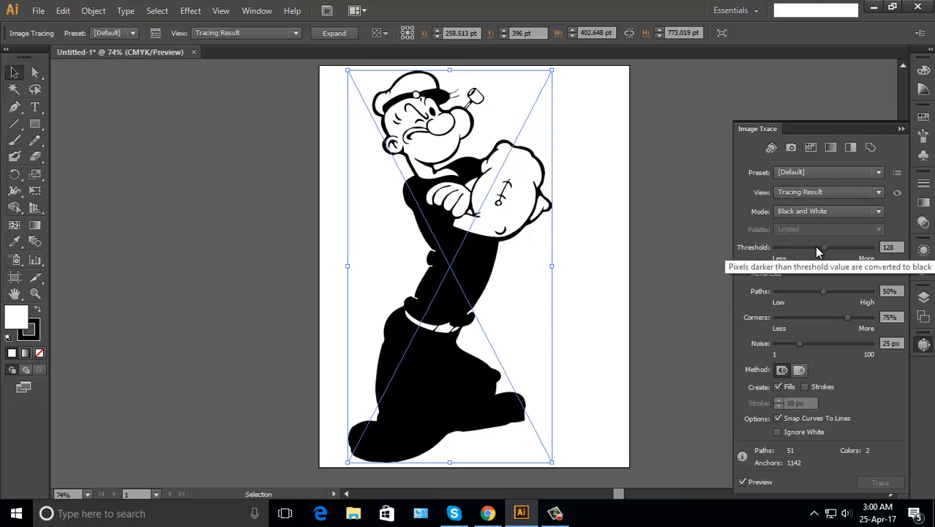
{"action": "left_click_drag", "start_coordinate": [896, 248], "coordinate": [870, 248]}
{"action": "type", "text": "90"}
{"action": "key", "text": "Return"}
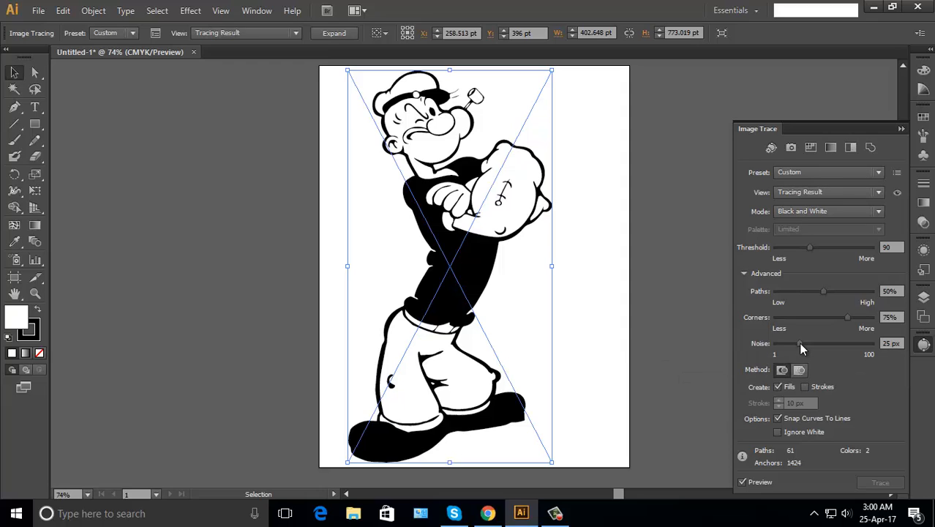
Lower the trace's noise setting to about its minimum and expand the tracing into editable paths.
{"action": "left_click_drag", "start_coordinate": [799, 342], "coordinate": [776, 343]}
{"action": "left_click", "coordinate": [334, 33]}
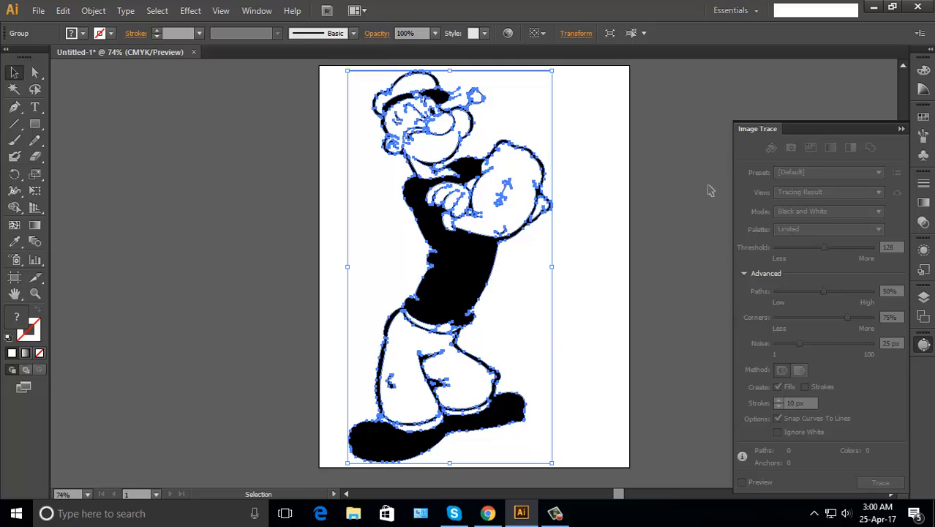
{"action": "left_click", "coordinate": [667, 209]}
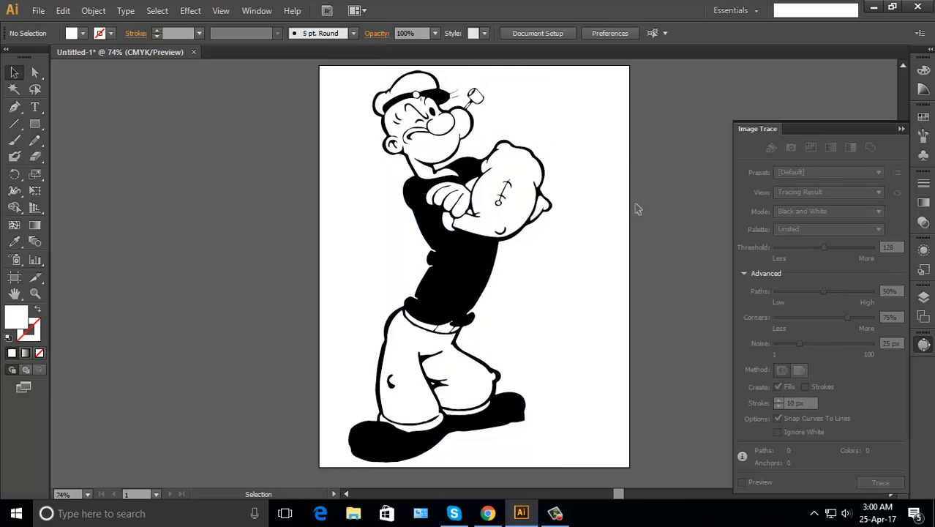
Move the expanded black-and-white figure off the artboard to its left side and ungroup it.
{"action": "left_click", "coordinate": [506, 210]}
{"action": "left_click_drag", "start_coordinate": [529, 224], "coordinate": [280, 213]}
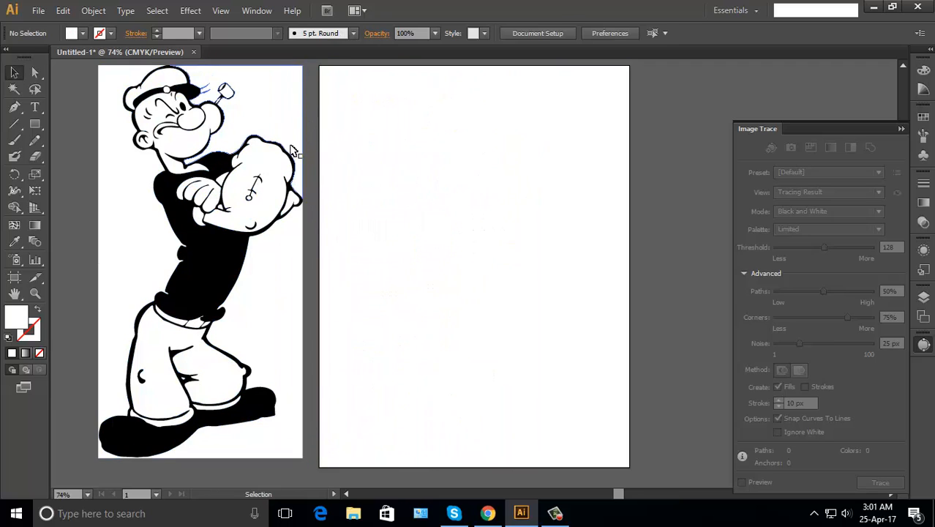
{"action": "left_click", "coordinate": [296, 360]}
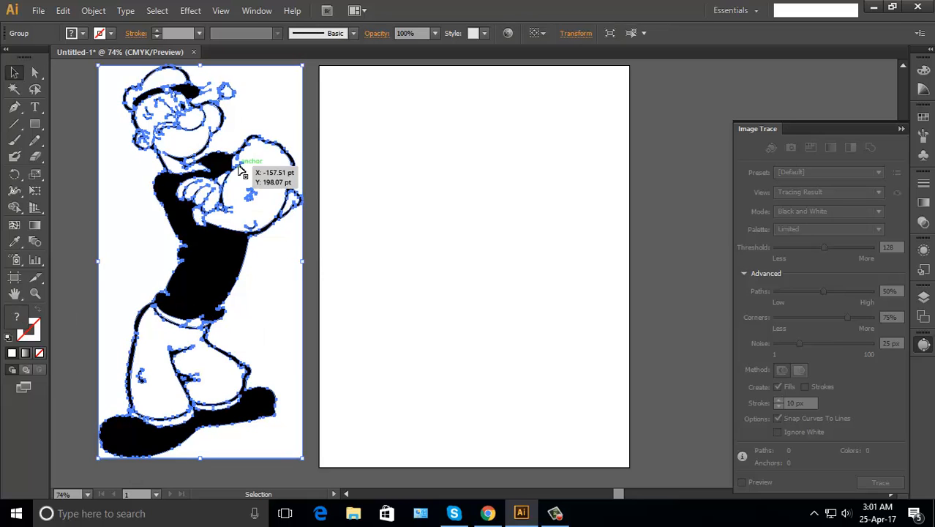
{"action": "right_click", "coordinate": [269, 121]}
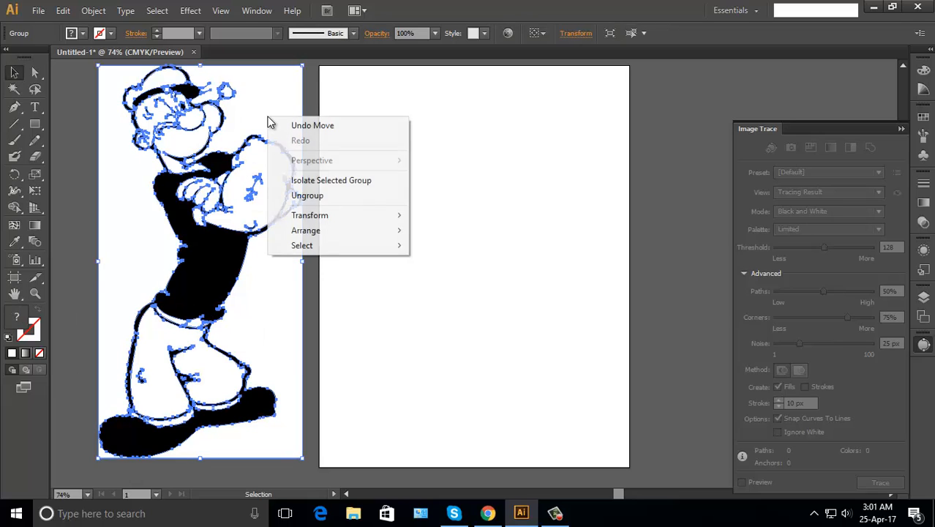
{"action": "left_click", "coordinate": [340, 198]}
{"action": "left_click", "coordinate": [313, 101]}
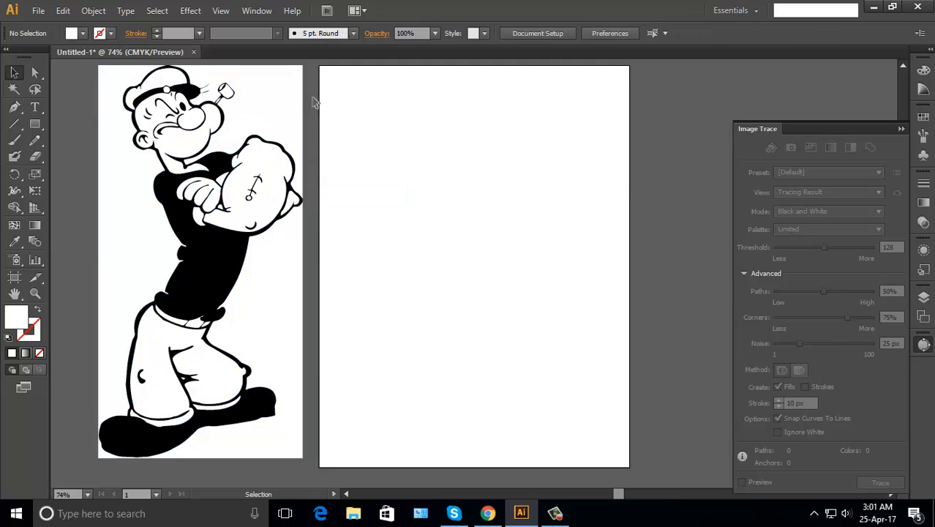
Delete the white background shapes surrounding the traced black-and-white figure.
{"action": "left_click", "coordinate": [282, 93]}
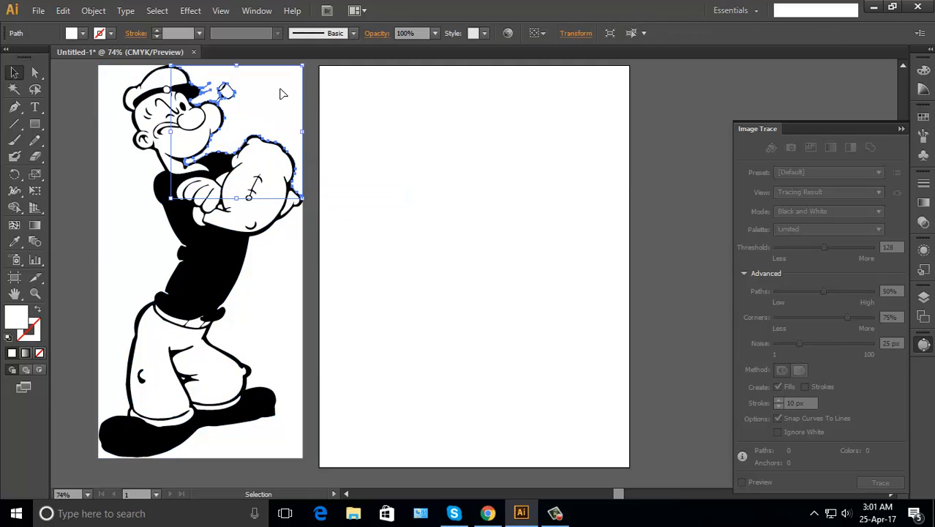
{"action": "key", "text": "Delete"}
{"action": "left_click", "coordinate": [277, 289]}
{"action": "key", "text": "Delete"}
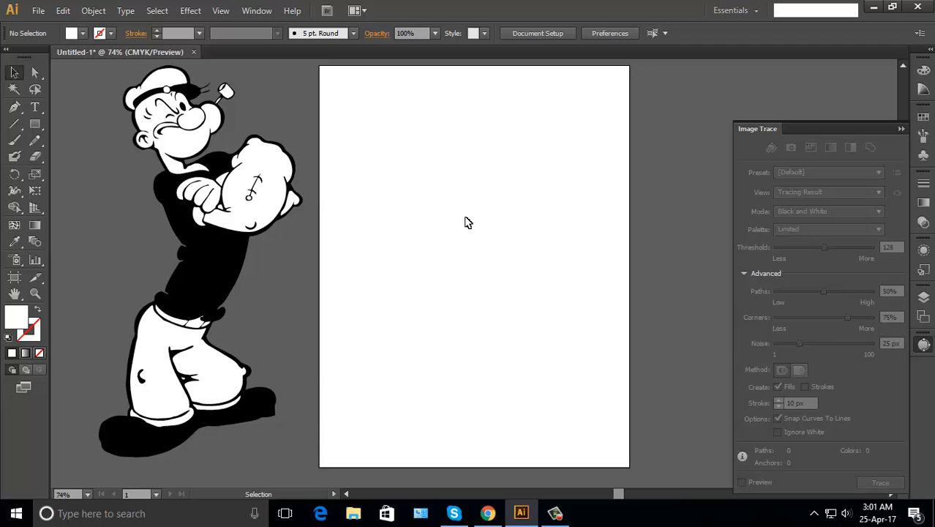
Move all parts of the traced figure farther left of the artboard and collapse the Image Trace settings.
{"action": "mouse_move", "coordinate": [351, 449]}
{"action": "left_mouse_down"}
{"action": "mouse_move", "coordinate": [225, 417]}
{"action": "mouse_move", "coordinate": [61, 278]}
{"action": "mouse_move", "coordinate": [188, 109]}
{"action": "mouse_move", "coordinate": [236, 70]}
{"action": "left_mouse_up"}
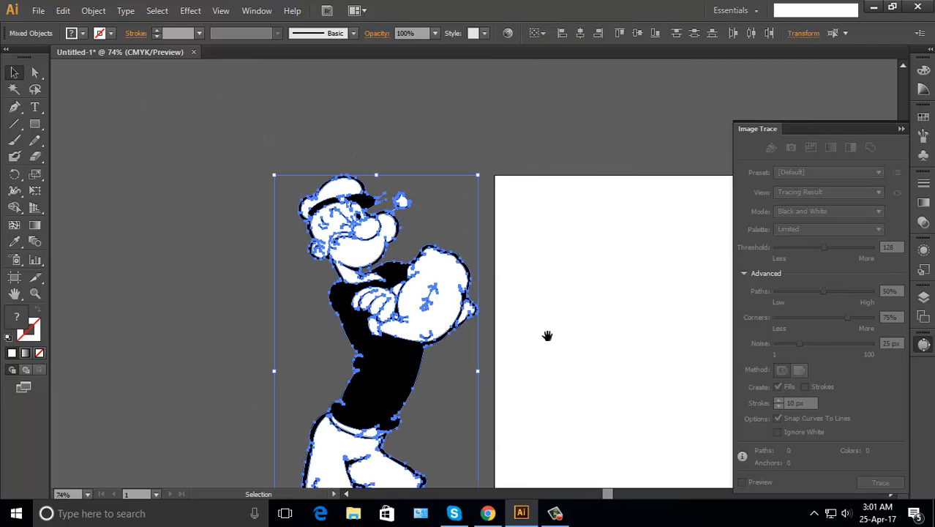
{"action": "left_click_drag", "start_coordinate": [547, 335], "coordinate": [445, 253]}
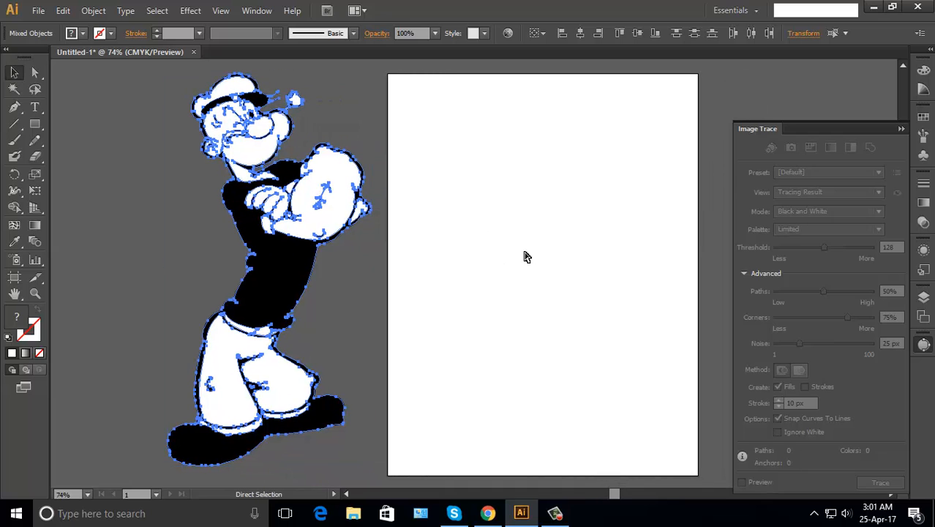
{"action": "left_click", "coordinate": [373, 227]}
{"action": "left_click_drag", "start_coordinate": [373, 227], "coordinate": [277, 232]}
{"action": "left_click", "coordinate": [507, 221]}
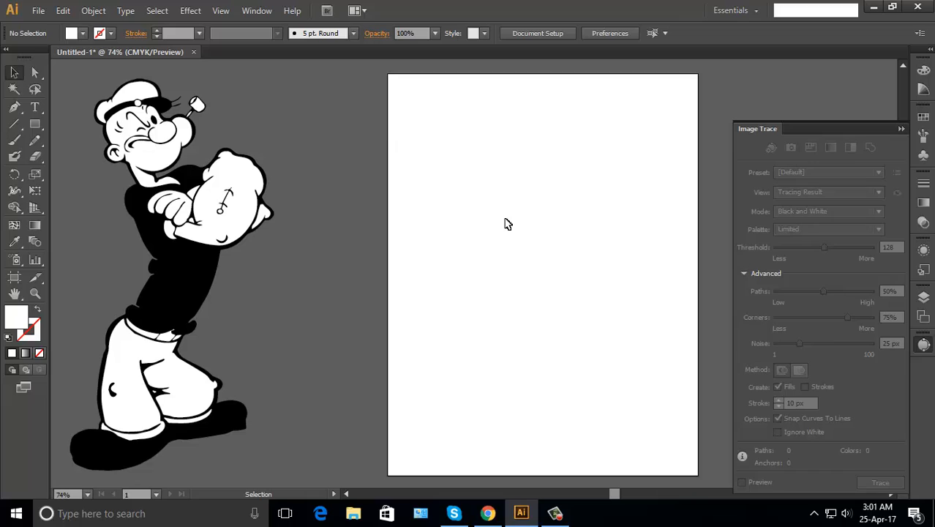
{"action": "left_click", "coordinate": [900, 130]}
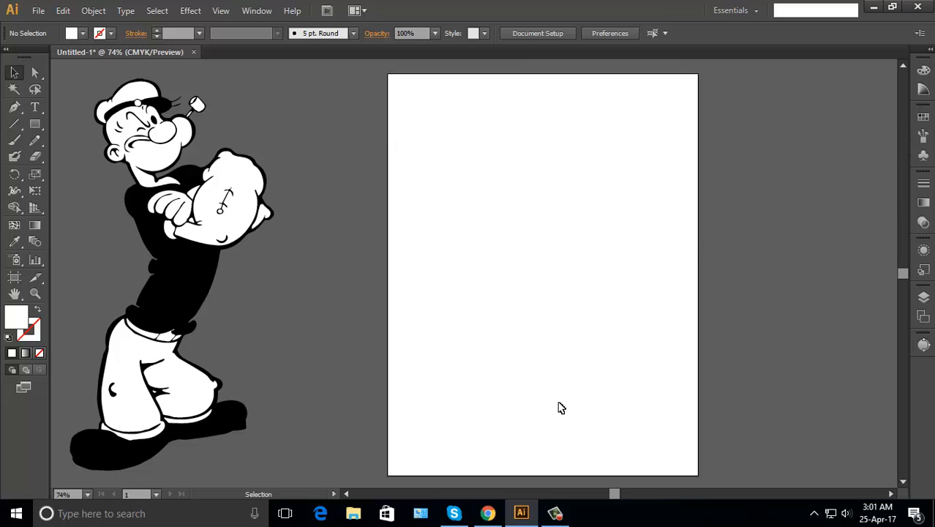
Bring the original coloured Popeye image file from the desktop into the document, resize it and place it over the artboard.
{"action": "left_click", "coordinate": [872, 10]}
{"action": "left_click_drag", "start_coordinate": [43, 399], "coordinate": [494, 234]}
{"action": "left_click_drag", "start_coordinate": [680, 291], "coordinate": [602, 367]}
{"action": "left_click_drag", "start_coordinate": [551, 264], "coordinate": [583, 327]}
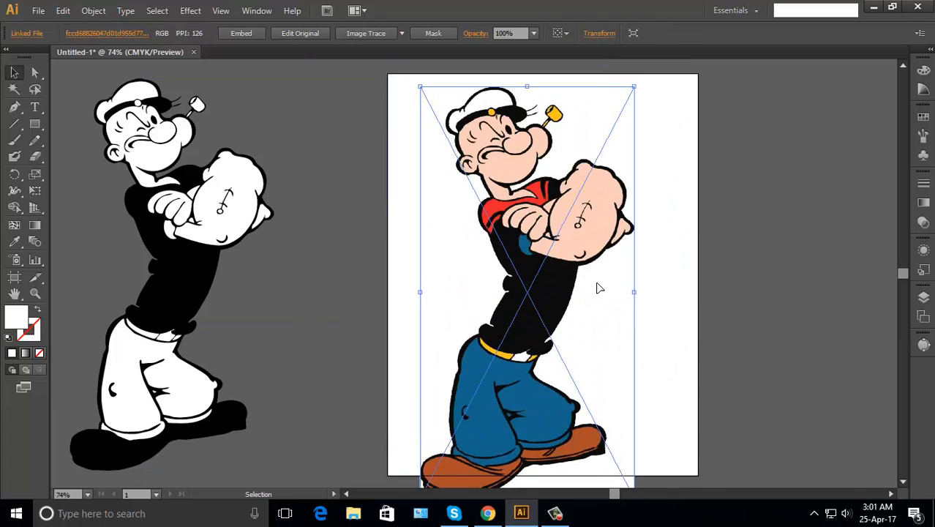
Scale the coloured image down to fit within the artboard and roughly centre it there.
{"action": "left_click_drag", "start_coordinate": [598, 288], "coordinate": [590, 274]}
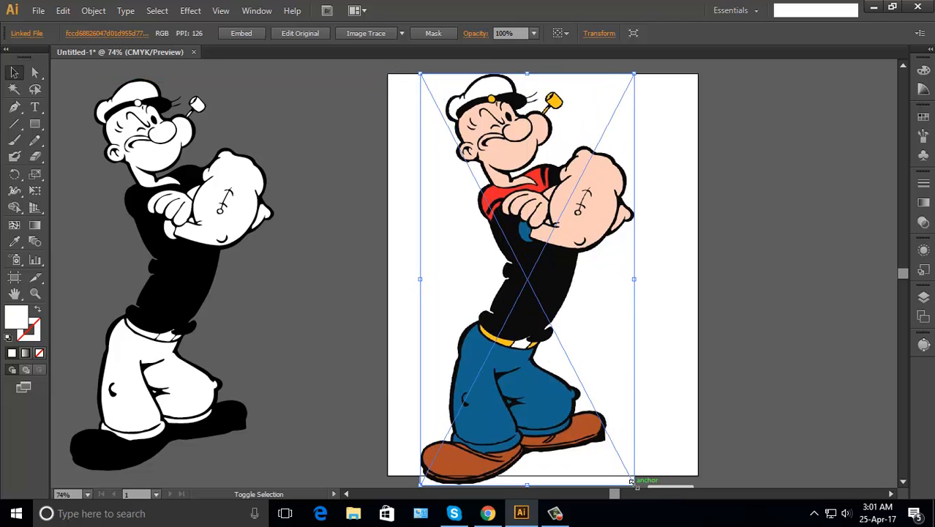
{"action": "left_click_drag", "start_coordinate": [630, 481], "coordinate": [619, 459]}
{"action": "left_click_drag", "start_coordinate": [531, 306], "coordinate": [549, 314]}
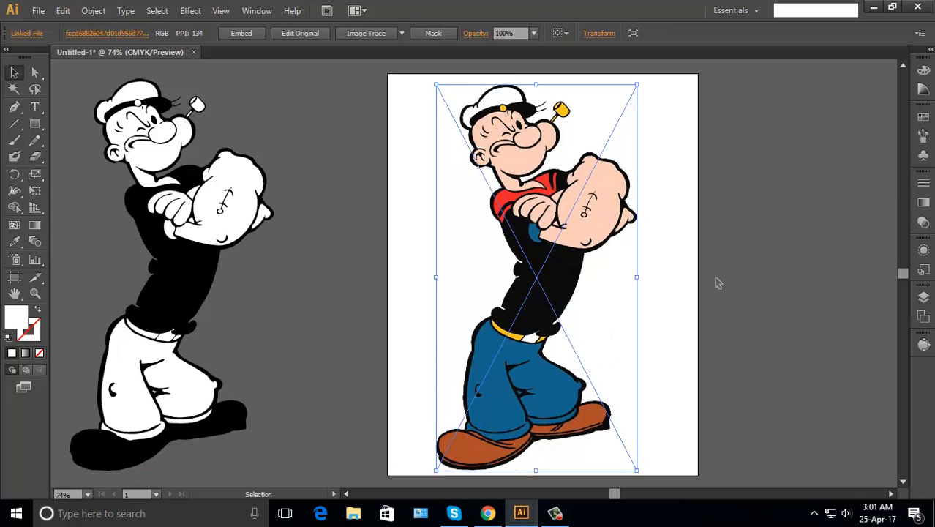
{"action": "left_click", "coordinate": [719, 282]}
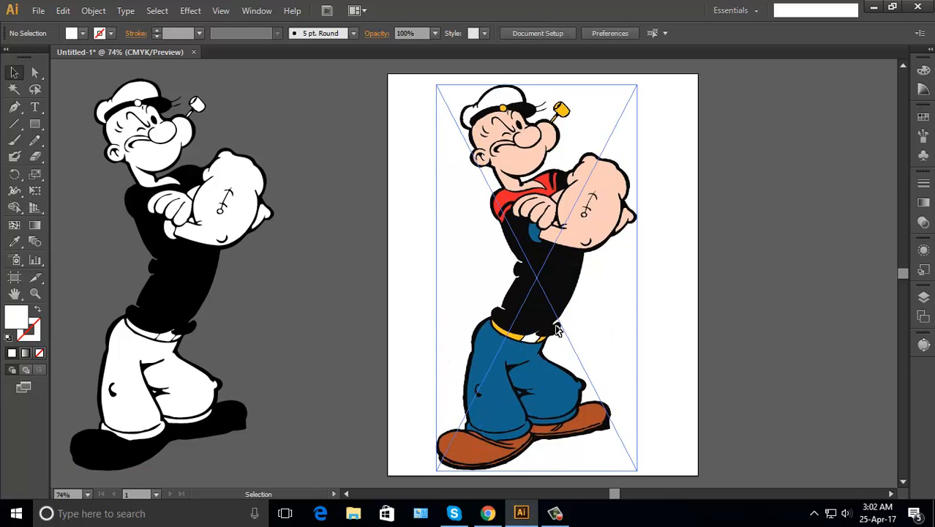
Trace the coloured image with the 6 Colors preset and view the source image for comparison.
{"action": "left_click", "coordinate": [541, 409]}
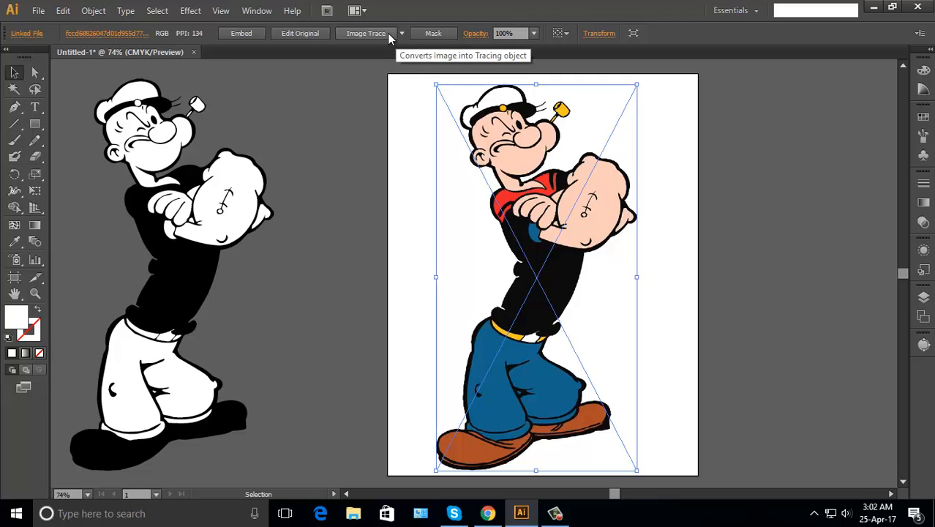
{"action": "left_click", "coordinate": [256, 10]}
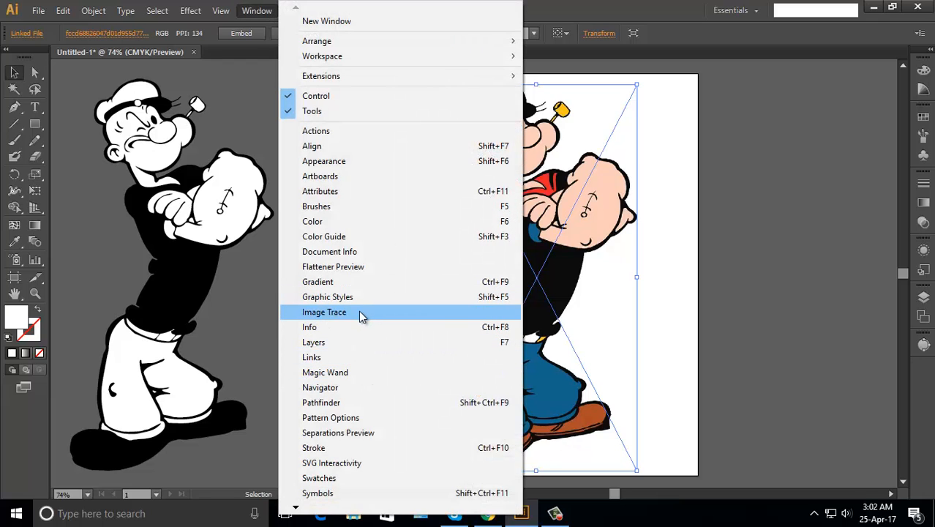
{"action": "left_click", "coordinate": [361, 314]}
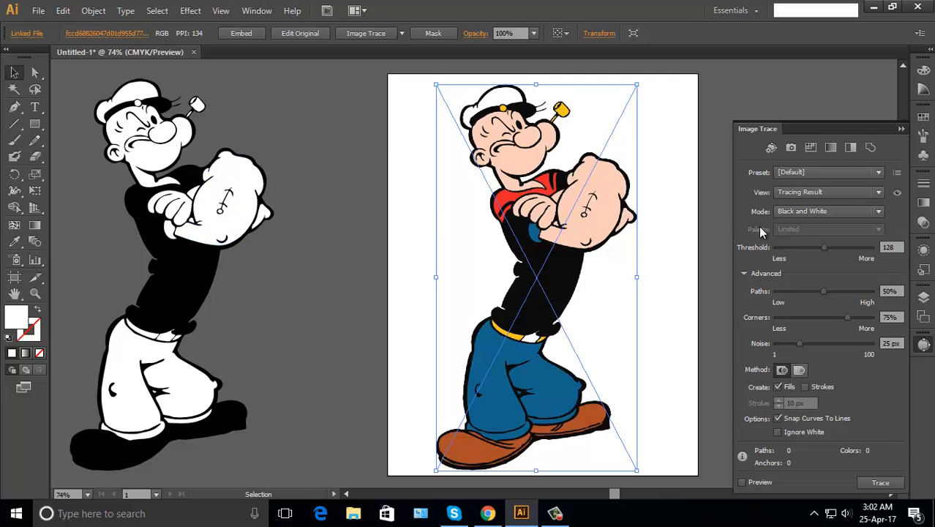
{"action": "left_click", "coordinate": [849, 173]}
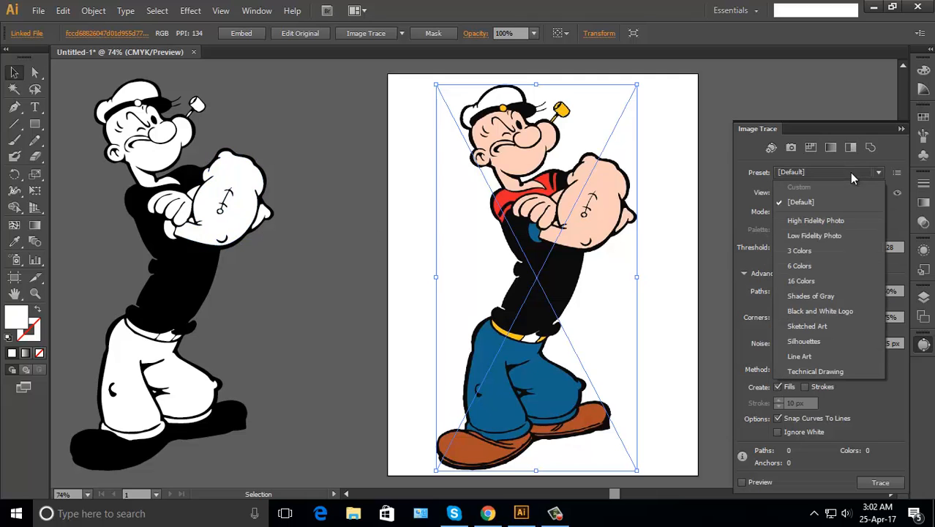
{"action": "left_click", "coordinate": [849, 172]}
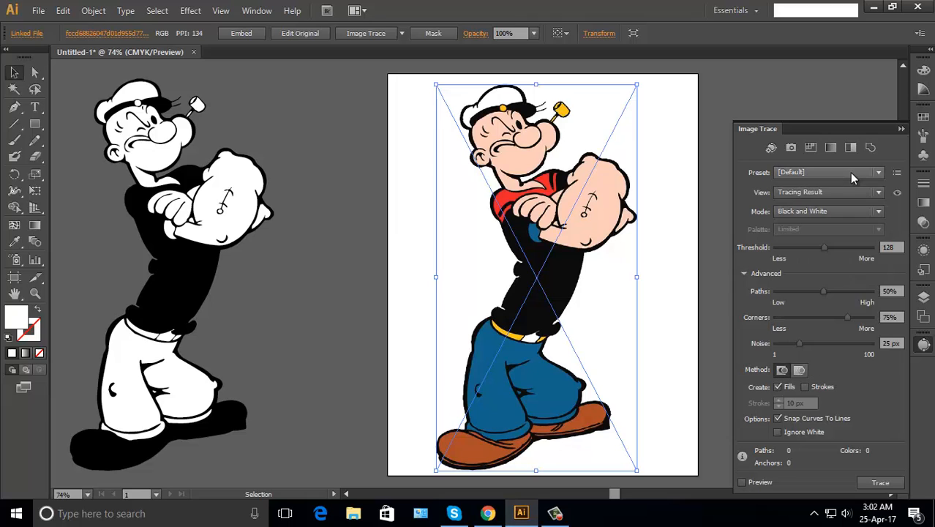
{"action": "left_click", "coordinate": [849, 172]}
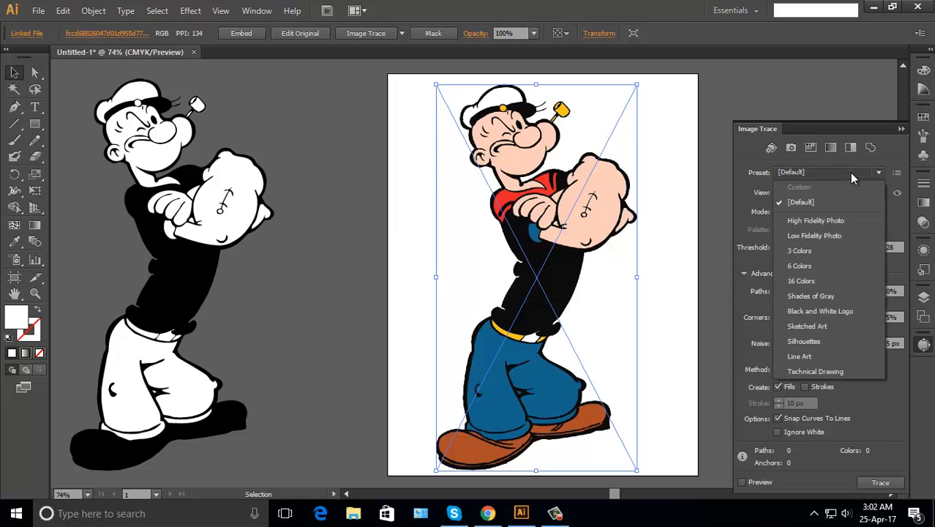
{"action": "left_click", "coordinate": [829, 267]}
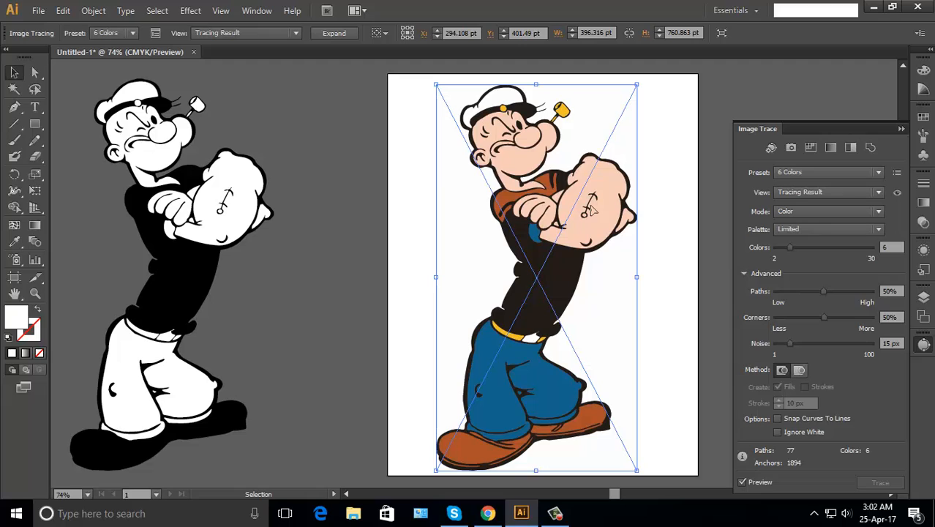
{"action": "left_click", "coordinate": [898, 196]}
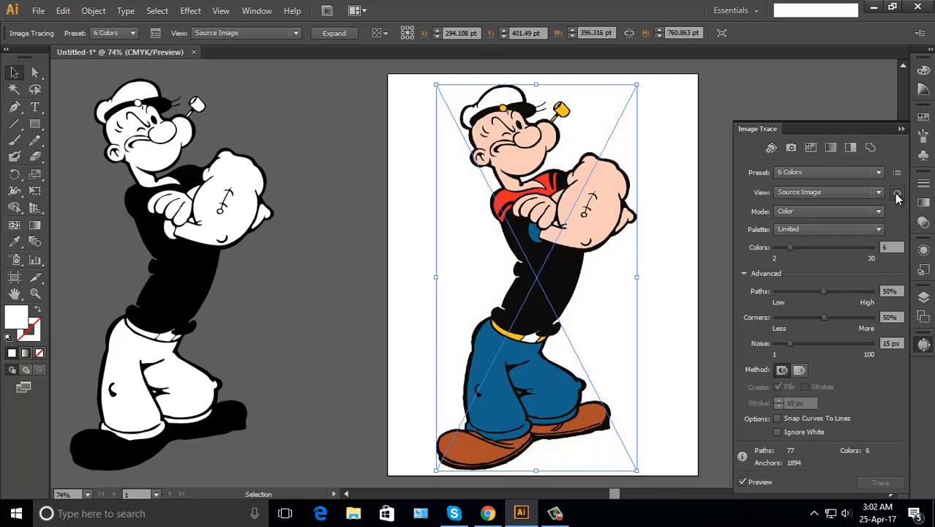
Compare the six-colour tracing with the source image and return to the tracing result view.
{"action": "left_click", "coordinate": [897, 196]}
{"action": "left_click", "coordinate": [897, 196]}
{"action": "left_click", "coordinate": [898, 196]}
{"action": "left_click", "coordinate": [898, 196]}
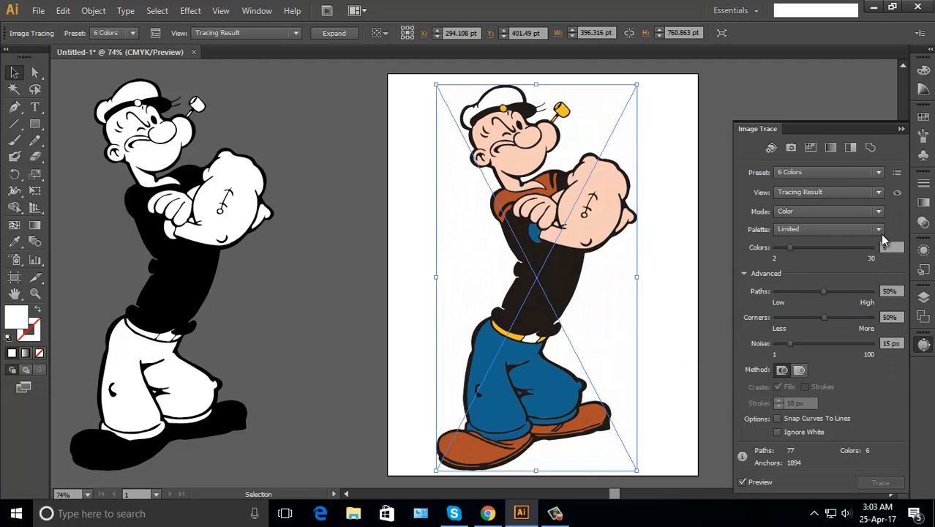
Set the maximum number of colours for the tracing to 8.
{"action": "left_click_drag", "start_coordinate": [897, 247], "coordinate": [868, 248]}
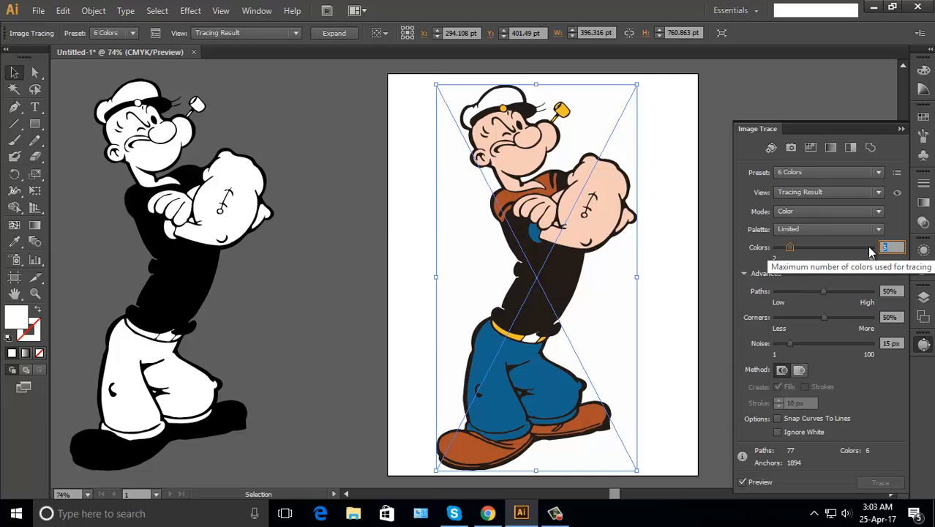
{"action": "type", "text": "8"}
{"action": "key", "text": "Return"}
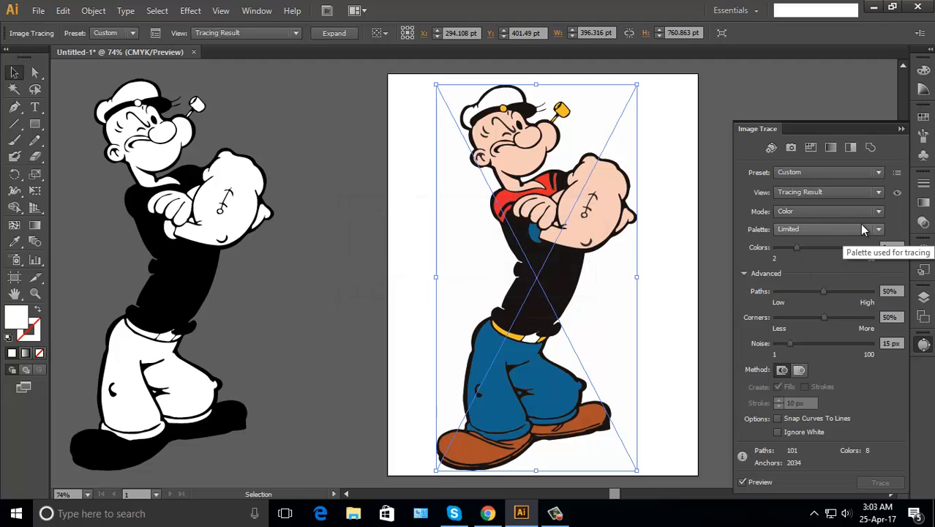
Check the eight-colour tracing against the source image, paying attention to the collar and shirt colours.
{"action": "left_click", "coordinate": [896, 193]}
{"action": "left_click", "coordinate": [896, 193]}
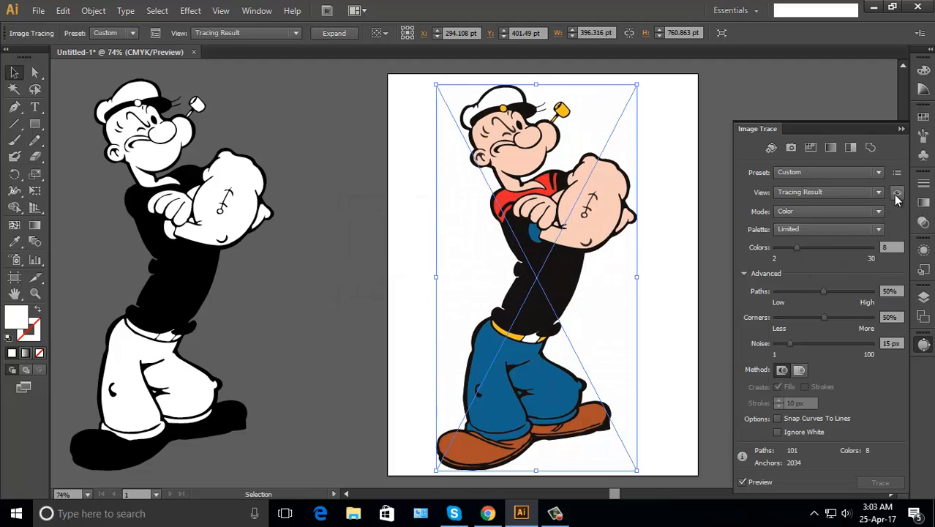
{"action": "left_click", "coordinate": [896, 194]}
{"action": "left_click", "coordinate": [895, 194]}
{"action": "left_click", "coordinate": [896, 193]}
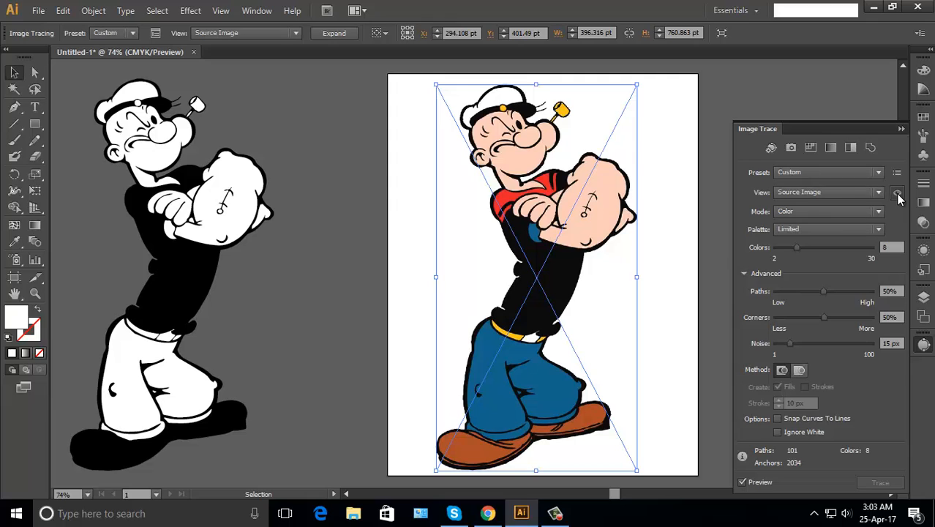
{"action": "left_click", "coordinate": [896, 194]}
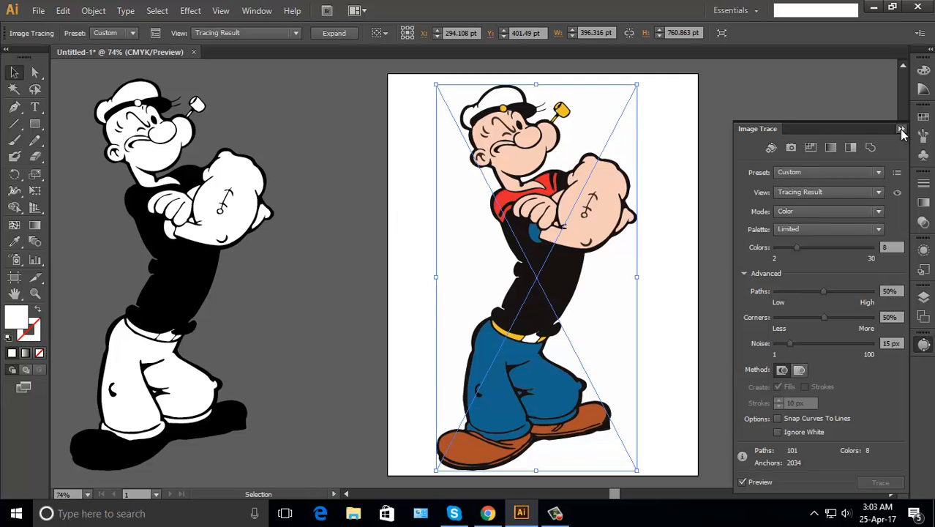
Expand the coloured tracing into vector paths, deselect it and collapse the Image Trace settings.
{"action": "left_click", "coordinate": [329, 35]}
{"action": "left_click", "coordinate": [674, 129]}
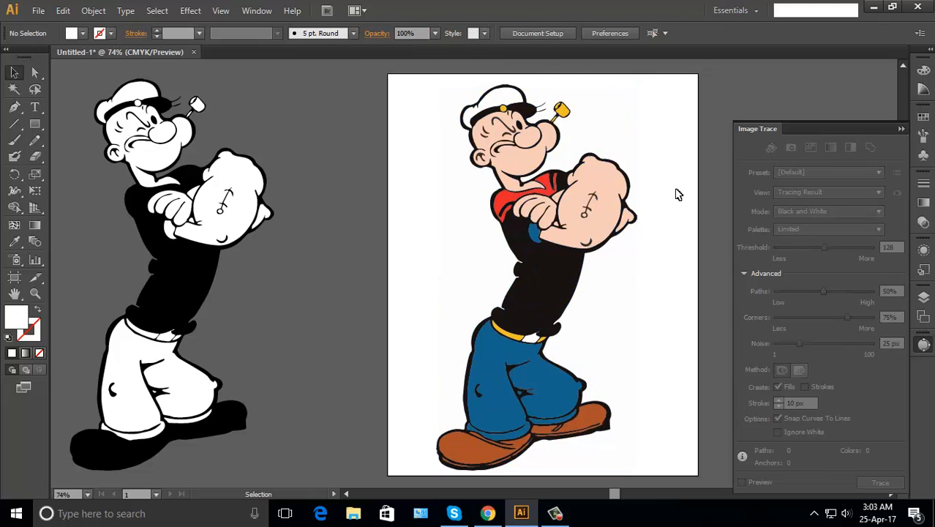
{"action": "left_click", "coordinate": [900, 129]}
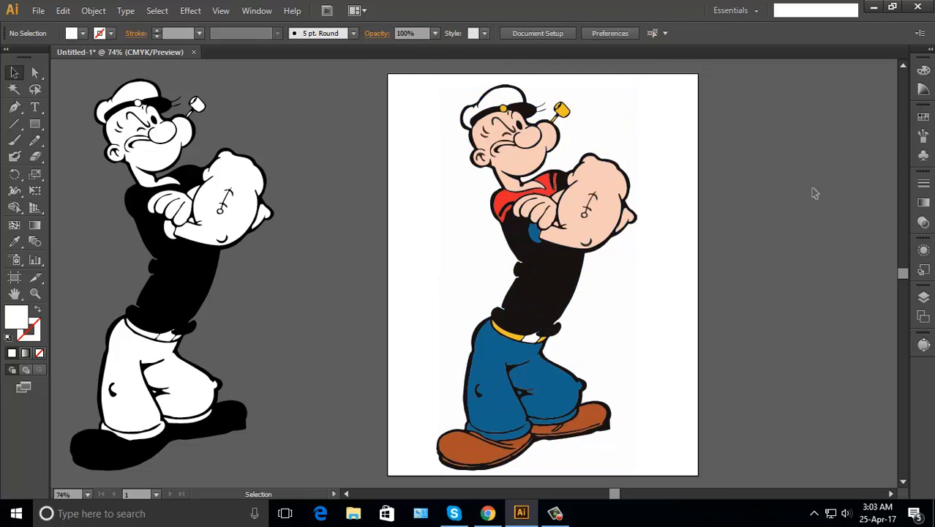
Move the expanded coloured figure off the artboard to the empty canvas on its right.
{"action": "left_click", "coordinate": [587, 241]}
{"action": "left_click_drag", "start_coordinate": [587, 242], "coordinate": [841, 242]}
{"action": "left_click_drag", "start_coordinate": [623, 294], "coordinate": [552, 285]}
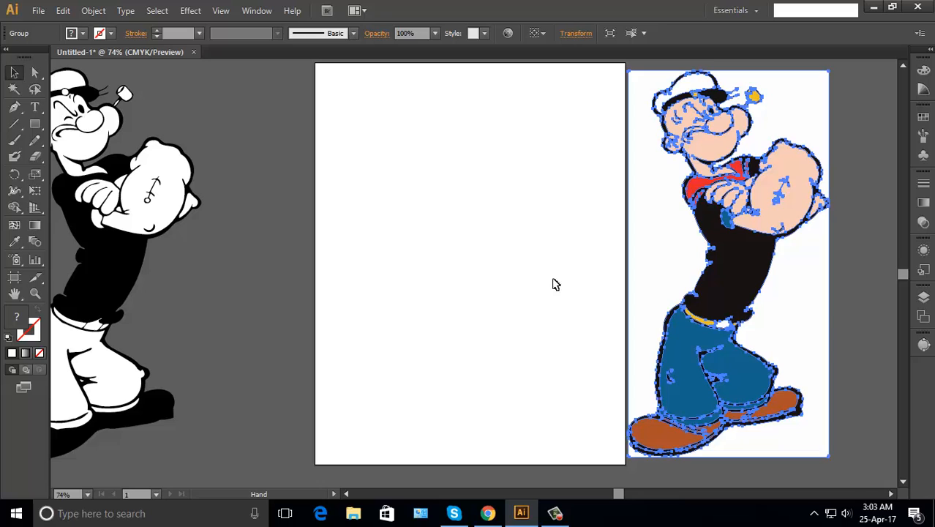
Ungroup the coloured figure so its shapes can be selected individually, and deselect everything.
{"action": "left_click", "coordinate": [852, 210]}
{"action": "left_click", "coordinate": [812, 284]}
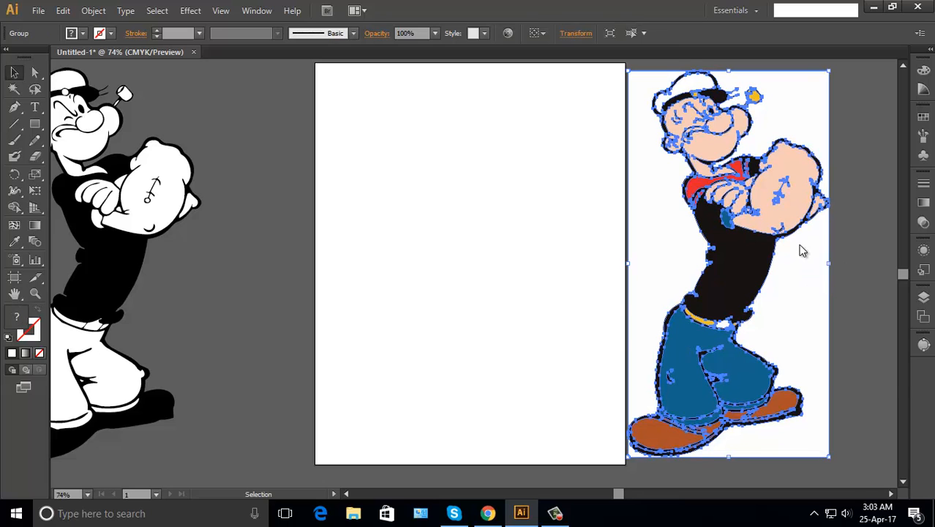
{"action": "right_click", "coordinate": [798, 250]}
{"action": "left_click", "coordinate": [820, 325]}
{"action": "left_click", "coordinate": [886, 267]}
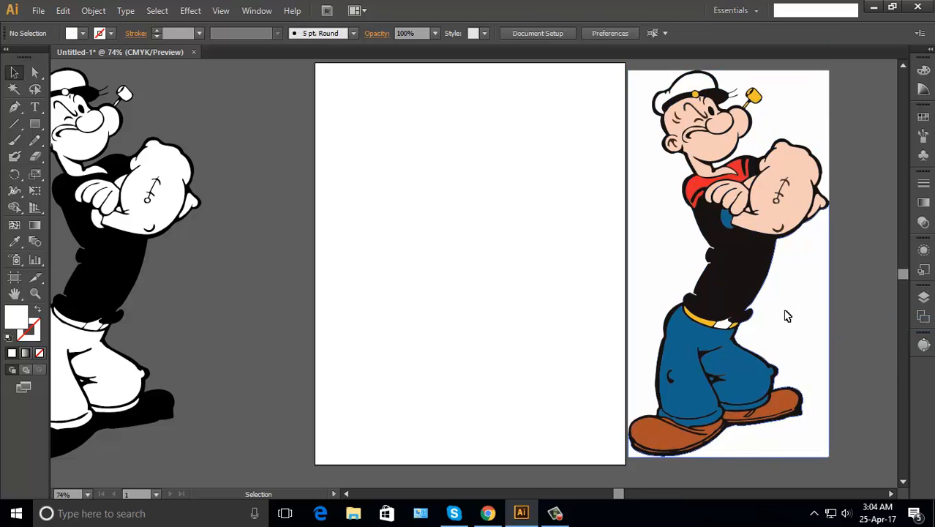
Delete the white background shapes around the coloured figure.
{"action": "left_click", "coordinate": [785, 312]}
{"action": "key", "text": "Delete"}
{"action": "left_click", "coordinate": [818, 94]}
{"action": "key", "text": "Delete"}
{"action": "left_click", "coordinate": [659, 261]}
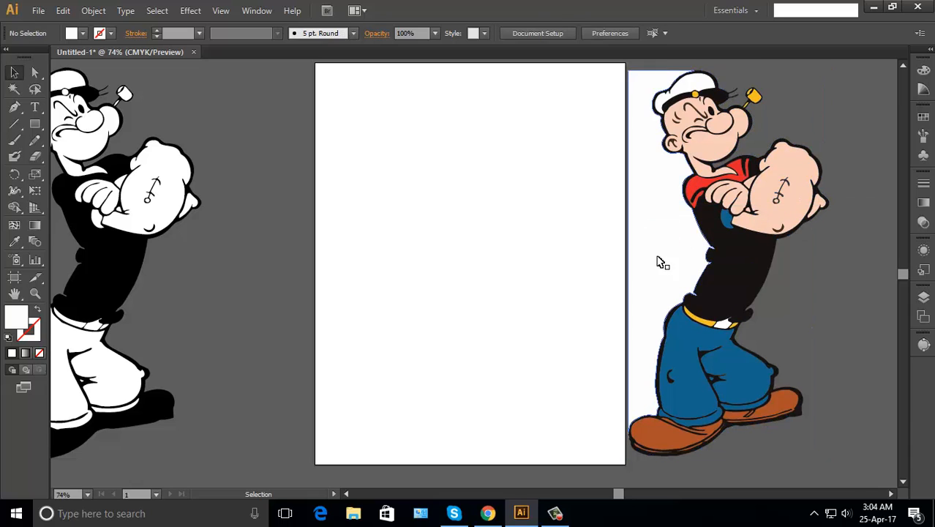
{"action": "key", "text": "Delete"}
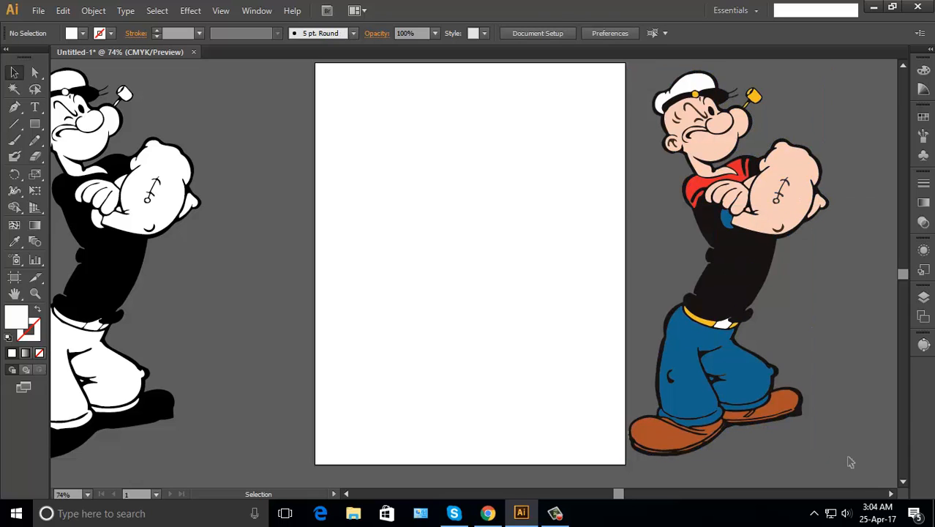
Select all parts of the coloured figure and group them.
{"action": "scroll", "coordinate": [634, 92], "scroll_direction": "up", "scroll_amount": 3}
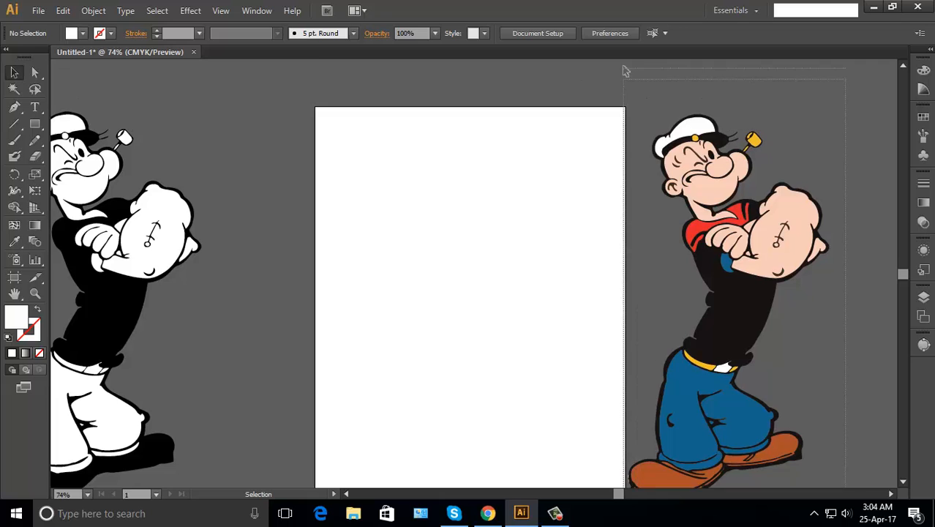
{"action": "key", "text": "ctrl+a"}
{"action": "key", "text": "ctrl+g"}
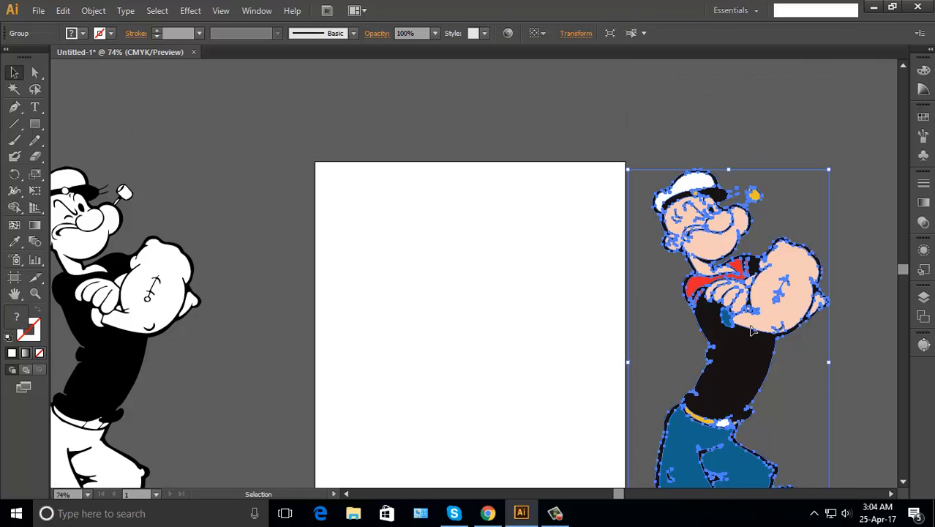
Move the grouped coloured figure back onto the artboard and deselect it.
{"action": "left_click_drag", "start_coordinate": [751, 329], "coordinate": [523, 329]}
{"action": "left_click", "coordinate": [817, 222]}
{"action": "key", "text": "space"}
{"action": "left_click_drag", "start_coordinate": [773, 291], "coordinate": [874, 202]}
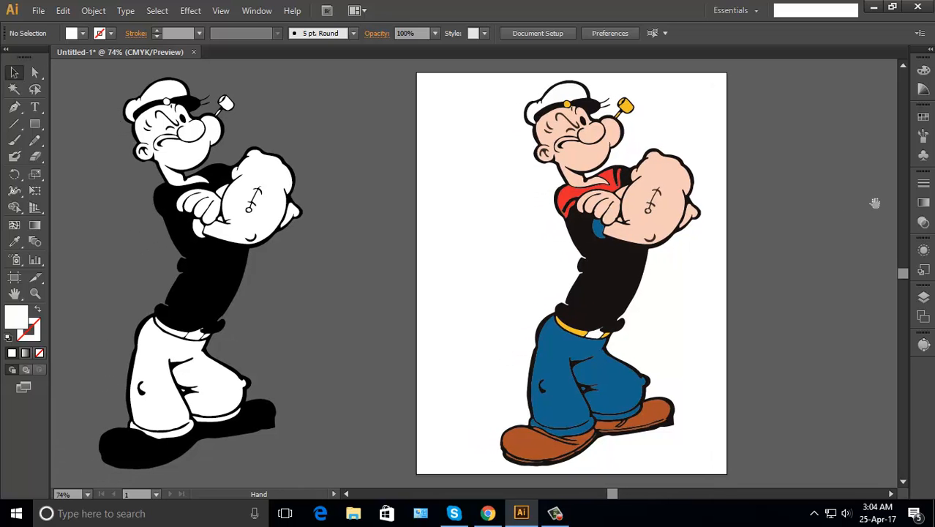